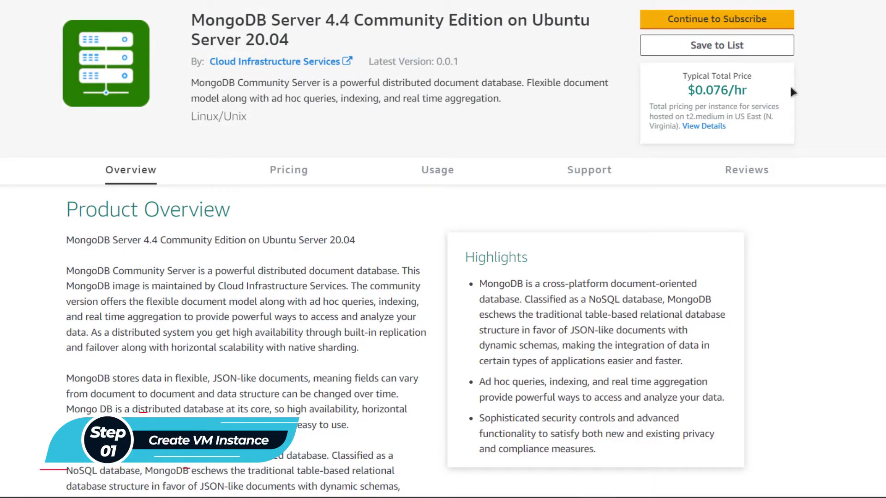
Subscribe to the MongoDB listing and continue to its configuration page.
left_click(761, 19)
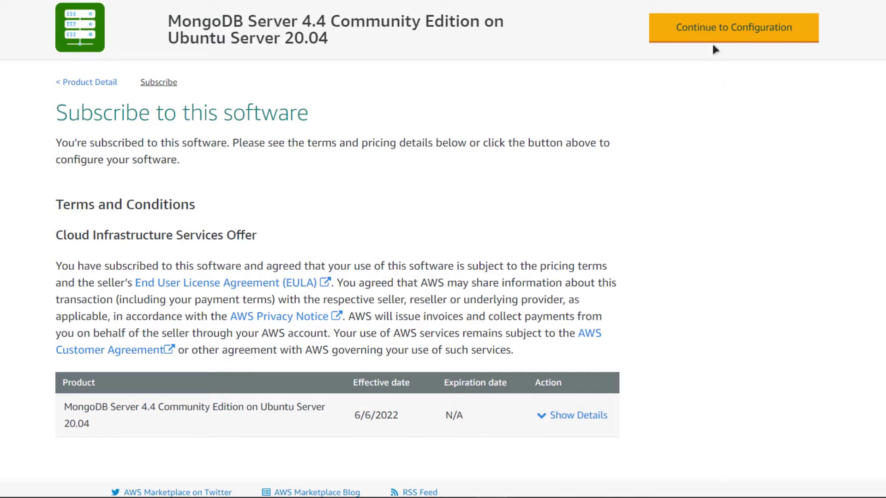
left_click(732, 33)
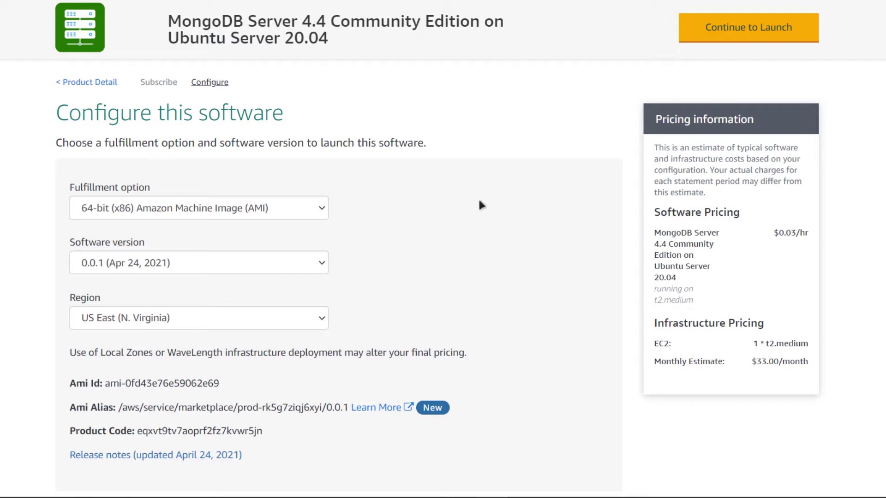
Continue to launch and choose Launch through EC2 as the launch action.
left_click(727, 36)
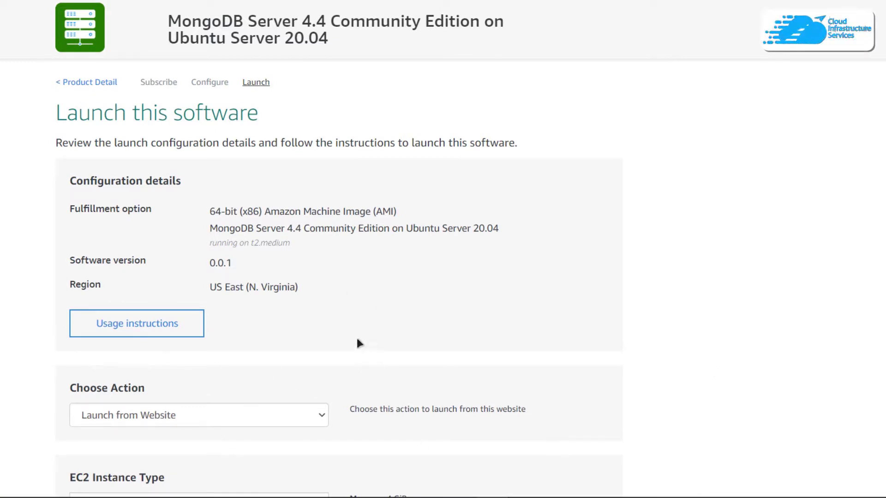
left_click(253, 415)
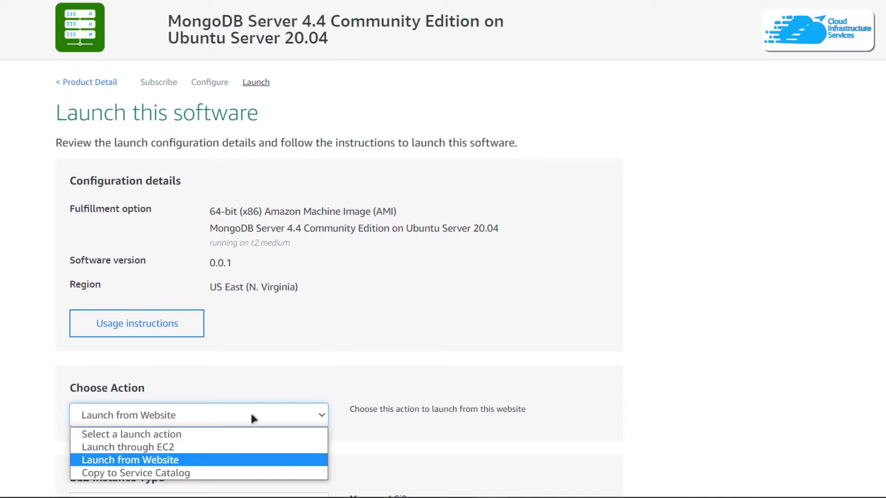
left_click(169, 446)
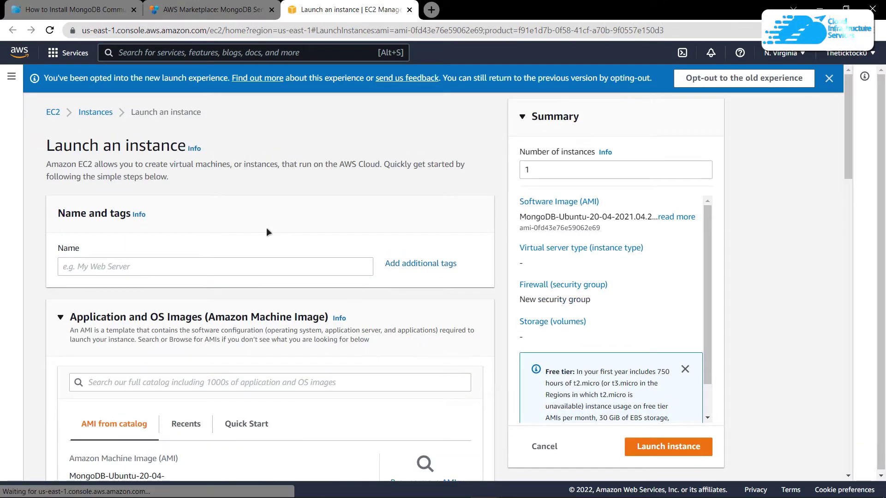
Name the new instance 'MongoDB' on the MongoDB Ubuntu 20.04 AMI with t2.medium.
left_click(275, 262)
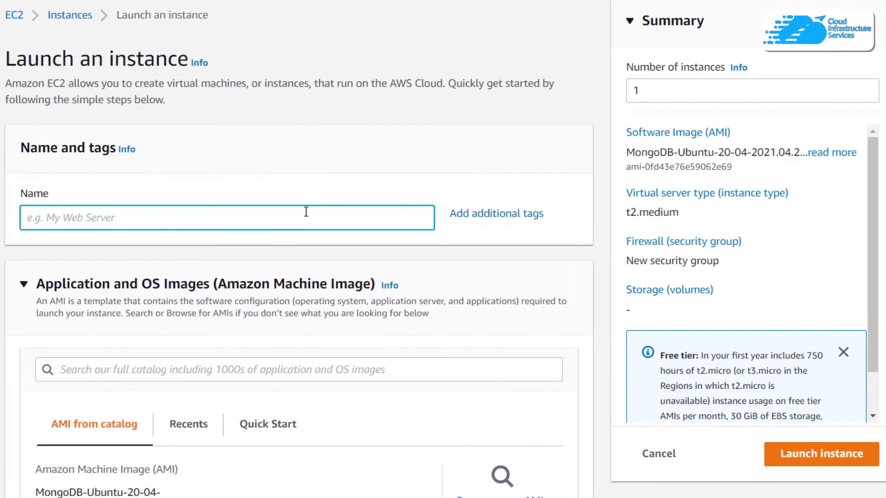
type("MongoDB")
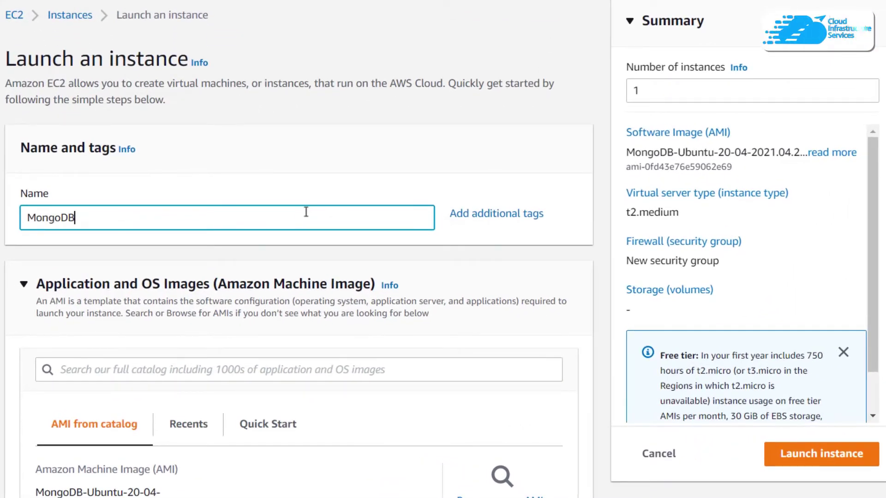
scroll(306, 212, "down", 5)
scroll(249, 241, "down", 2)
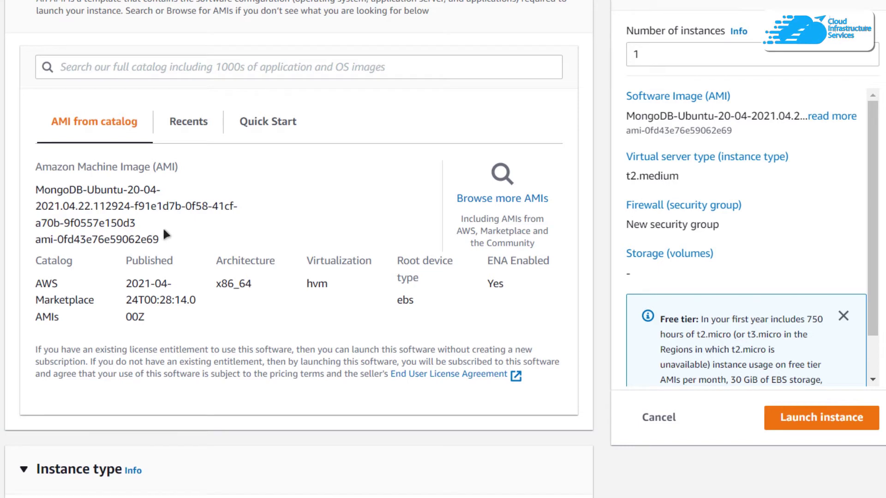
scroll(166, 236, "down", 1)
scroll(180, 228, "down", 3)
scroll(184, 225, "down", 4)
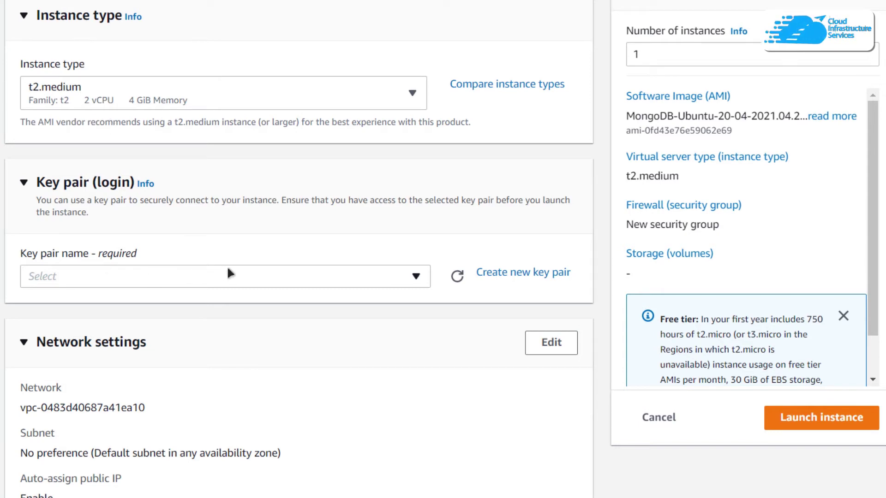
Launch the Mongo instance using the CIS key pair.
left_click(351, 276)
left_click(179, 291)
scroll(282, 198, "down", 5)
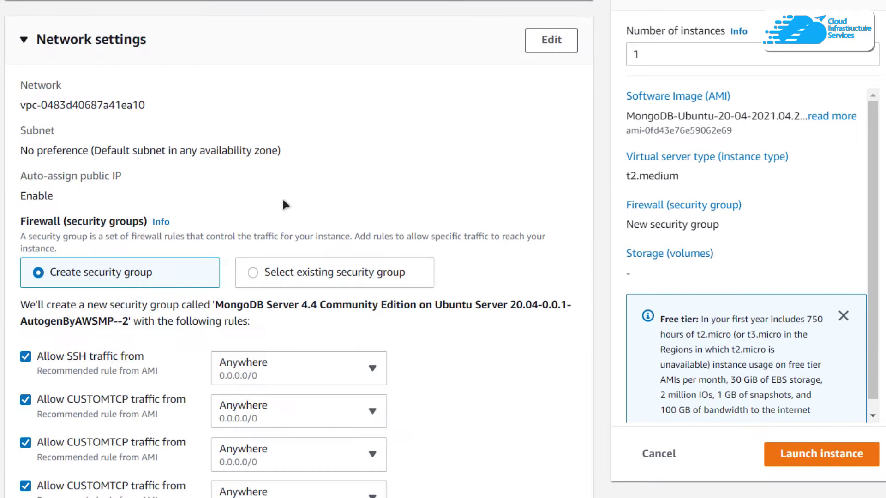
scroll(286, 197, "down", 1)
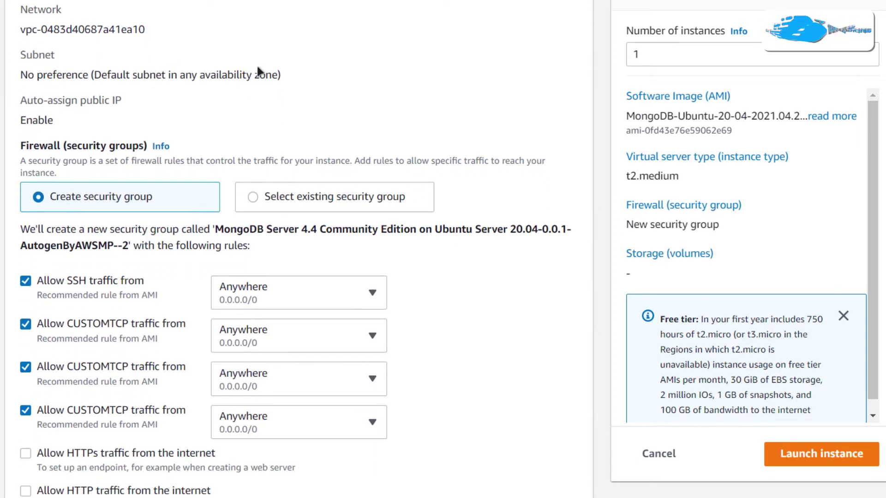
scroll(416, 132, "down", 2)
scroll(540, 180, "down", 1)
scroll(561, 208, "down", 2)
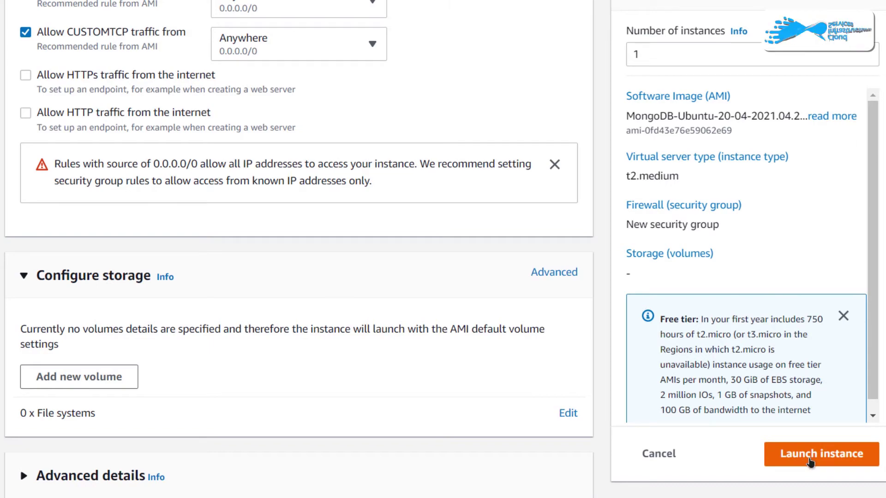
left_click(783, 451)
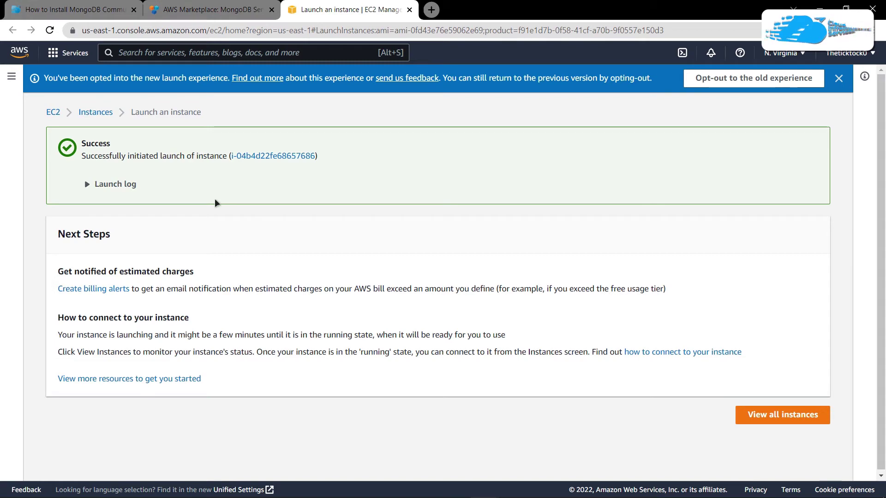
Show the EC2 Instances list, where the MongoDB t2.medium instance reaches Running.
left_click(103, 118)
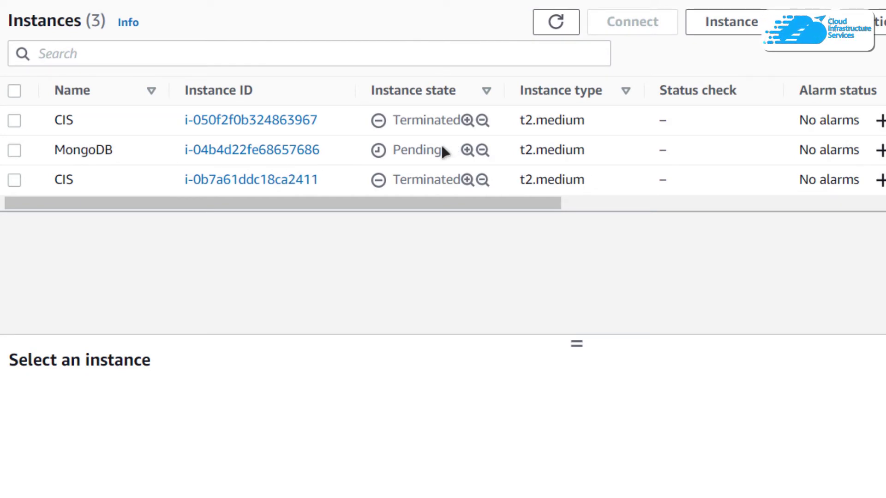
Open Connect for the MongoDB instance and copy the example ssh command.
right_click(624, 152)
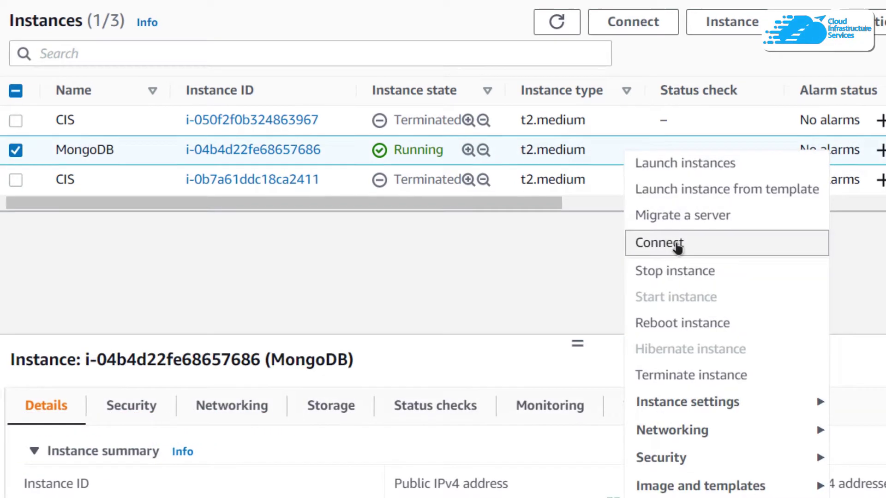
left_click(675, 248)
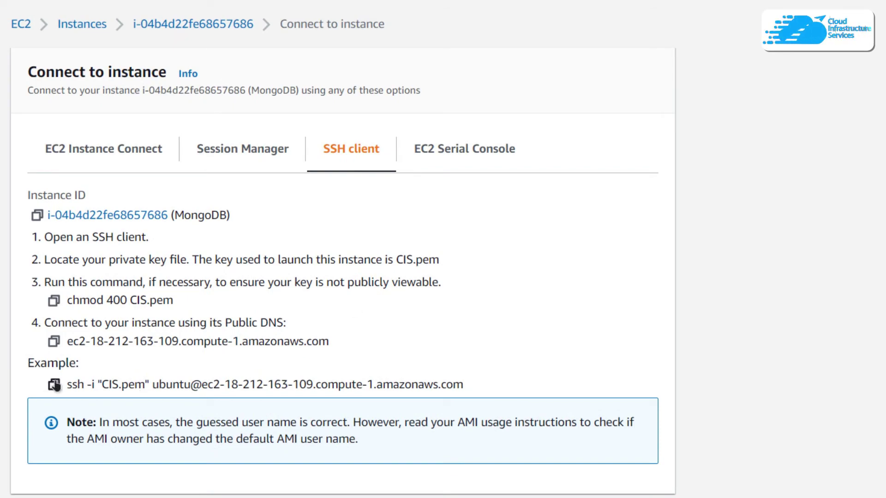
left_click(54, 385)
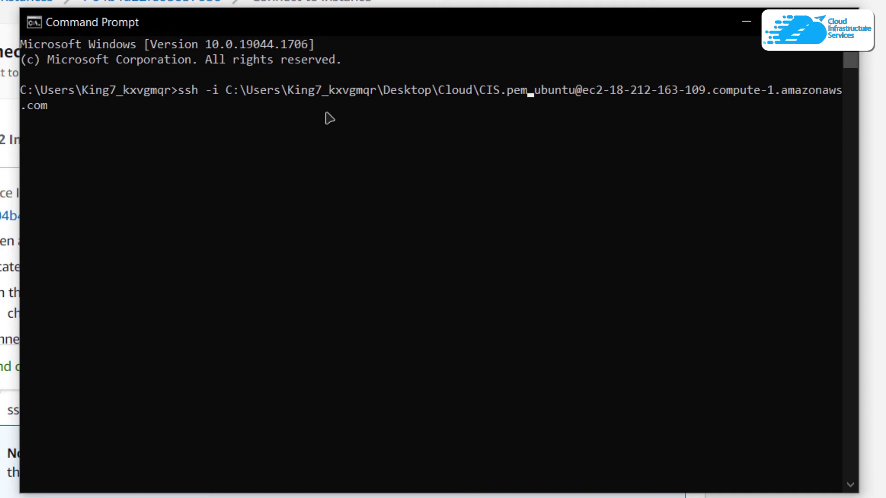
Run the ssh command with the full CIS.pem path and accept the host.
key("Return")
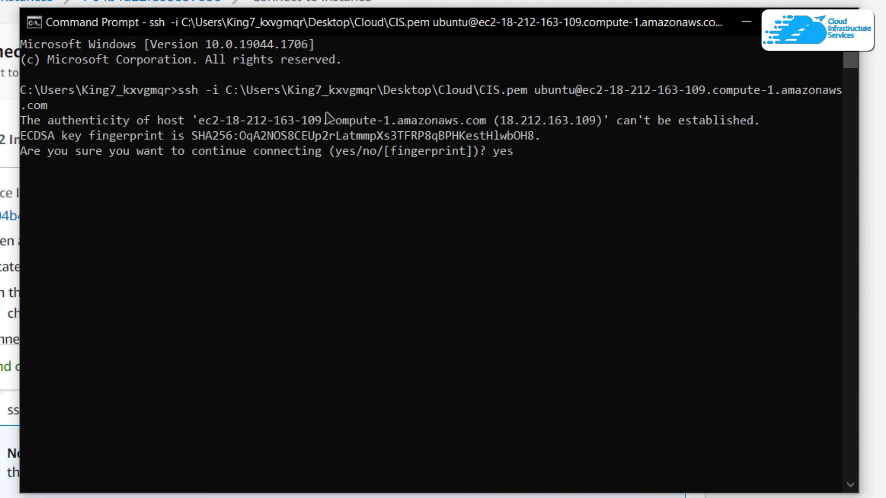
key("Return")
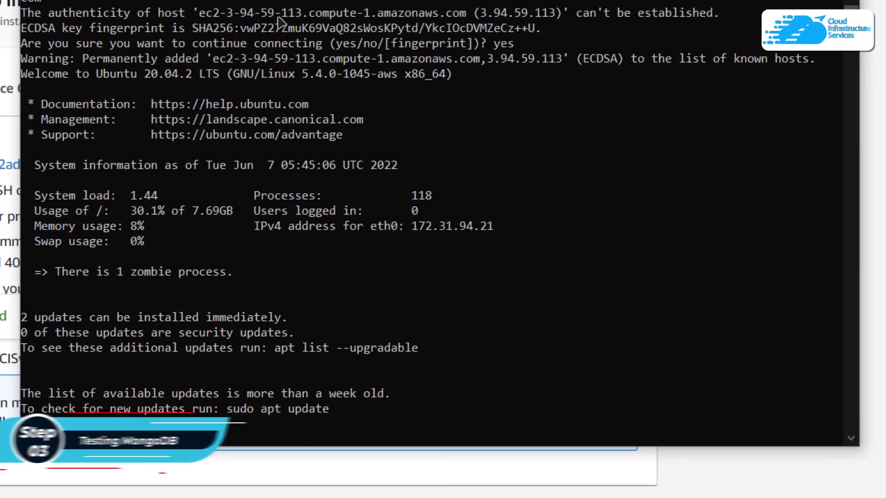
type("mongo")
Start the mongo 4.4.5 shell and switch to the Demo database with 'use Demo'.
key("Return")
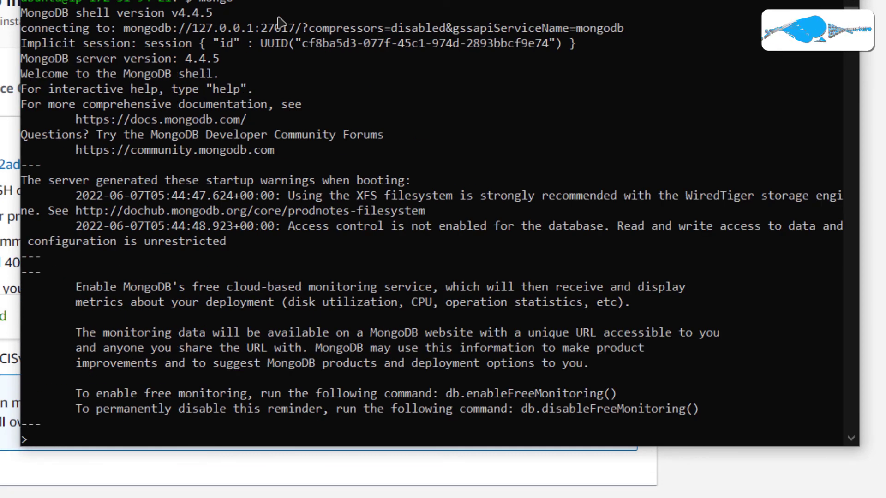
type("use ")
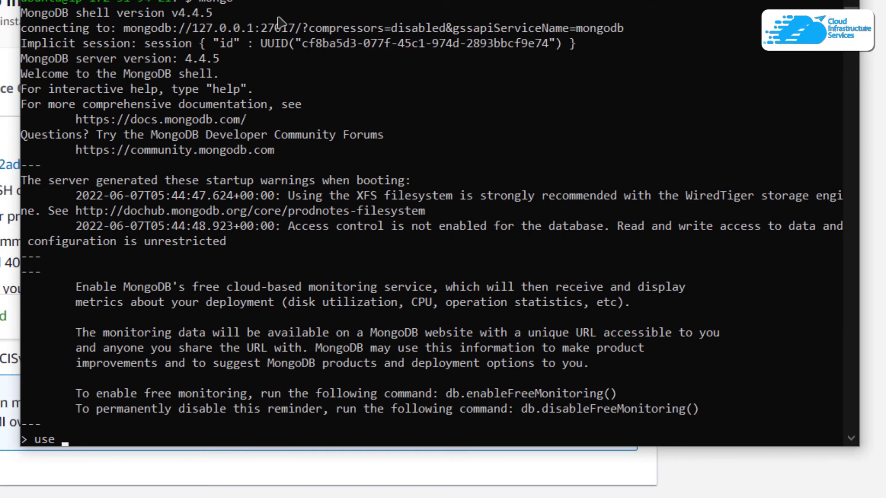
type("Demo")
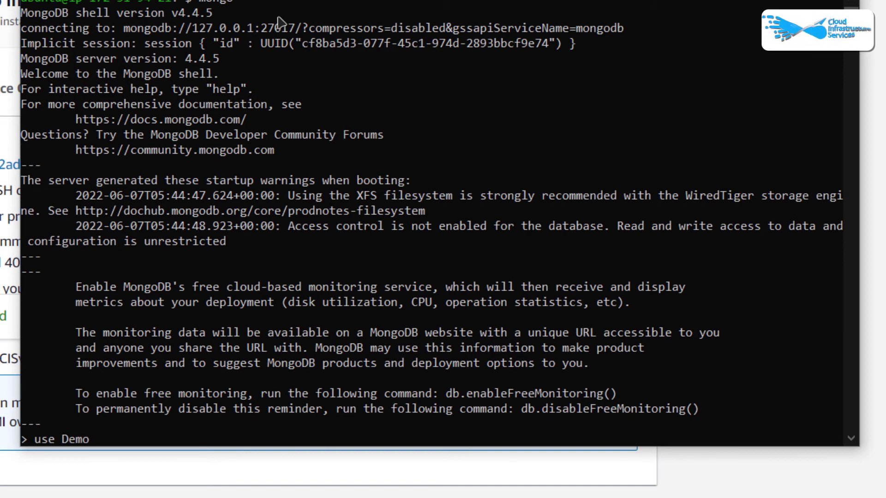
key("Return")
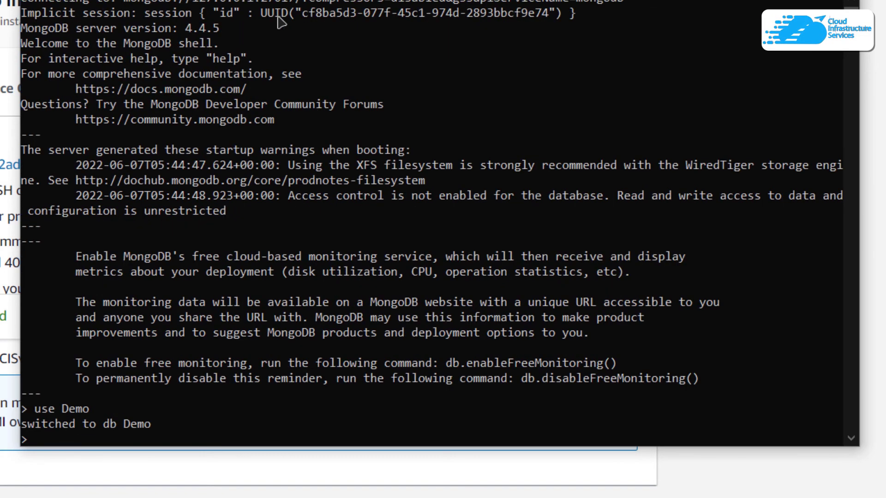